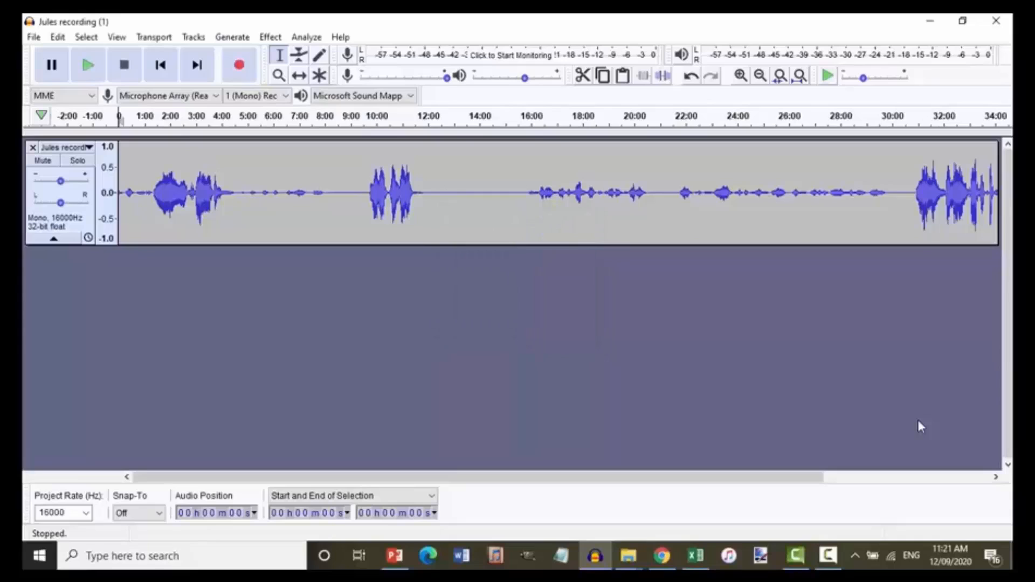
Add a label track between the two audio tracks and select the upper track's audio from about 2:56 to 3:36.
{"action": "left_click", "coordinate": [193, 37]}
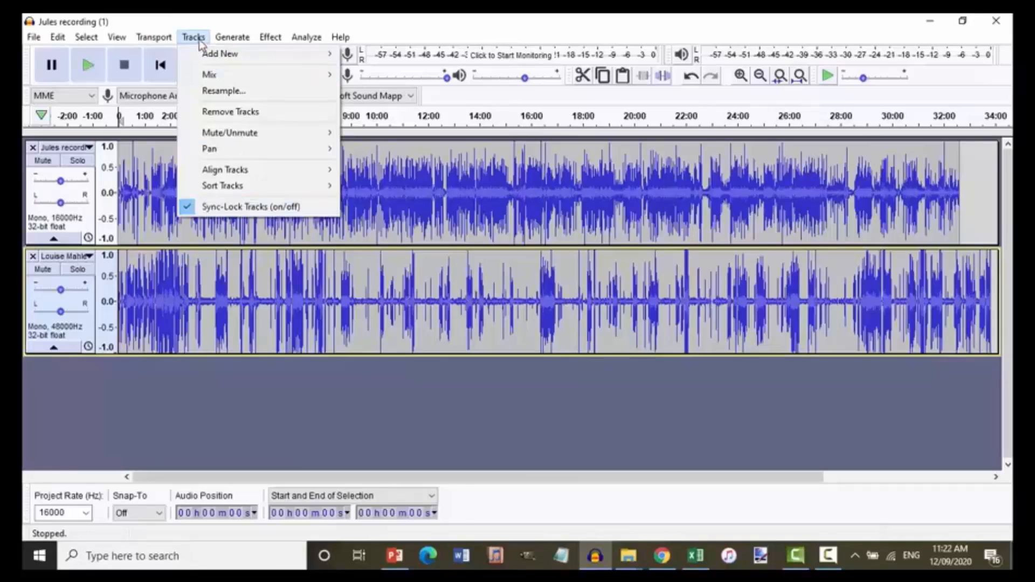
{"action": "left_click", "coordinate": [184, 171]}
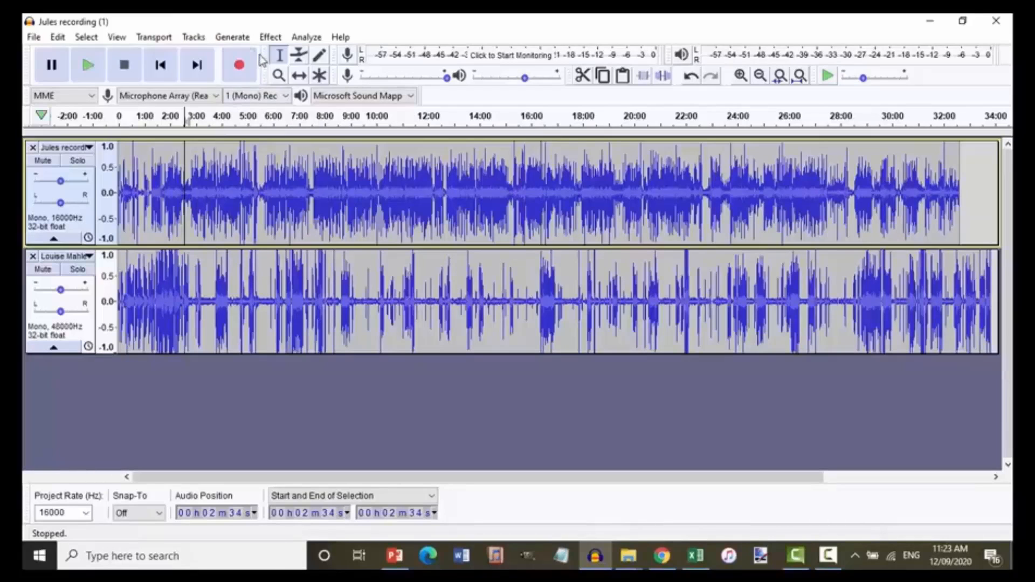
{"action": "left_click", "coordinate": [195, 41]}
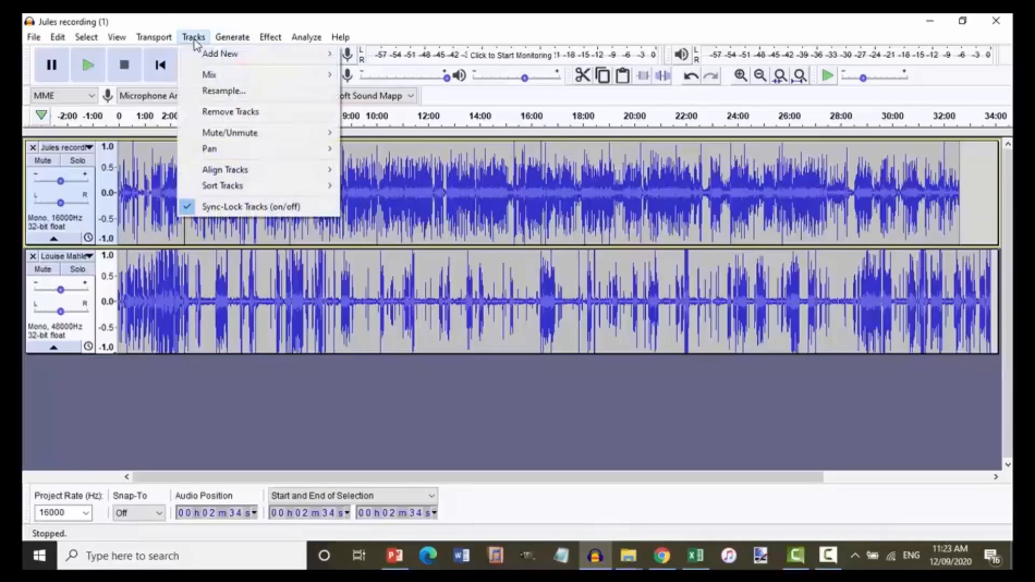
{"action": "mouse_move", "coordinate": [200, 59]}
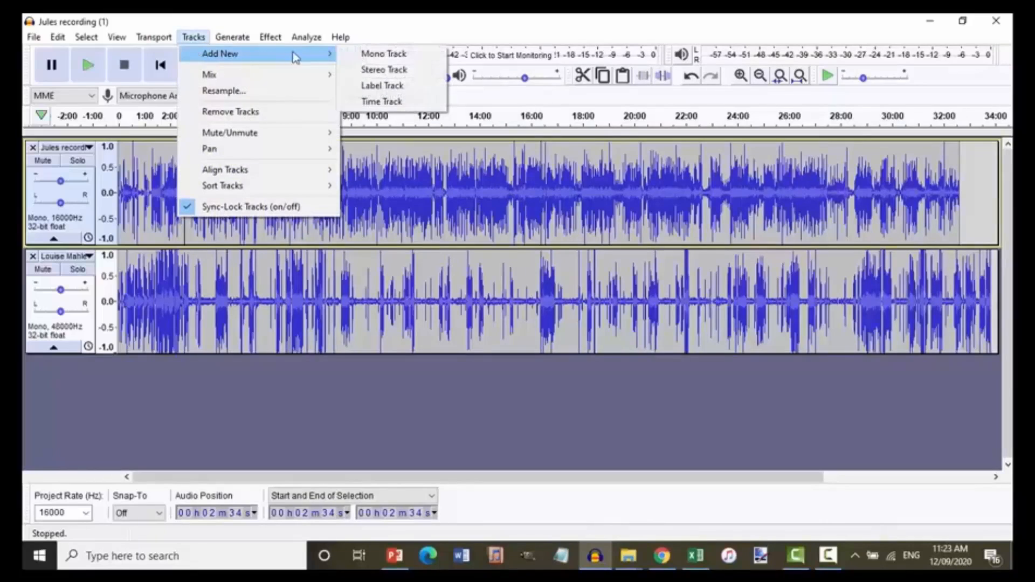
{"action": "left_click", "coordinate": [392, 88]}
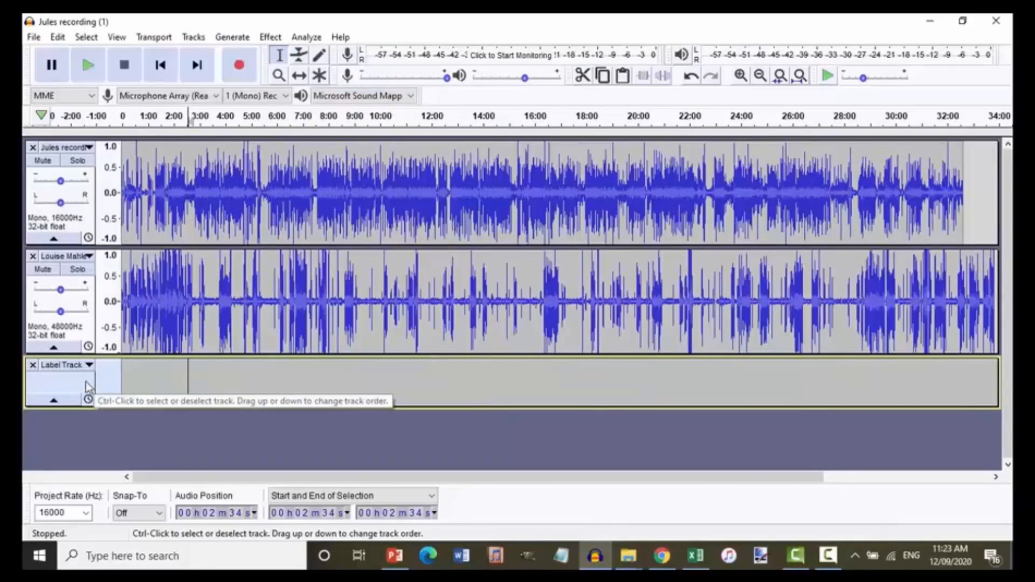
{"action": "left_click_drag", "start_coordinate": [86, 381], "coordinate": [91, 257]}
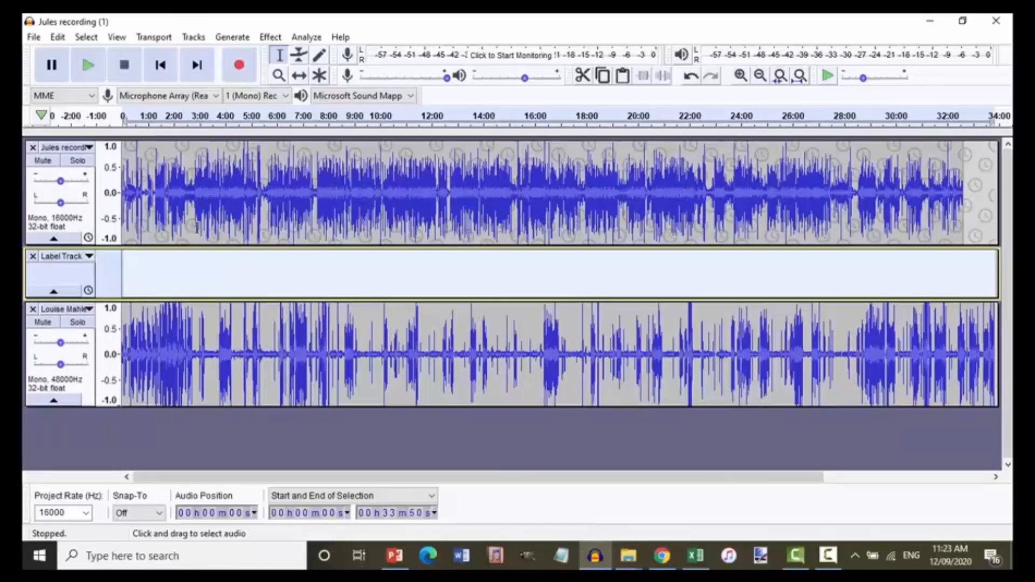
{"action": "left_click_drag", "start_coordinate": [197, 200], "coordinate": [214, 200]}
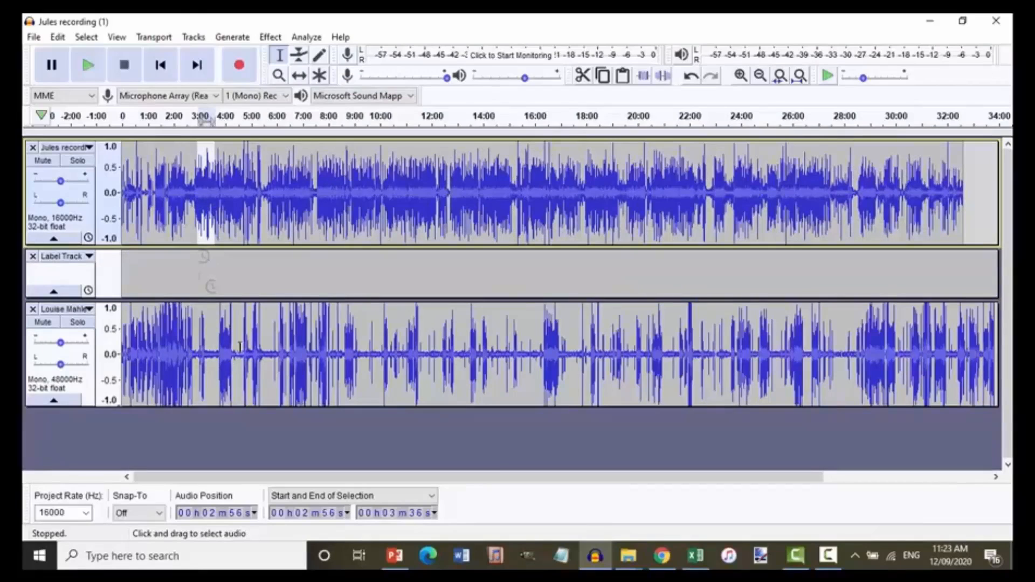
Rename the upper audio track with the speaker's first name.
{"action": "left_click", "coordinate": [62, 148]}
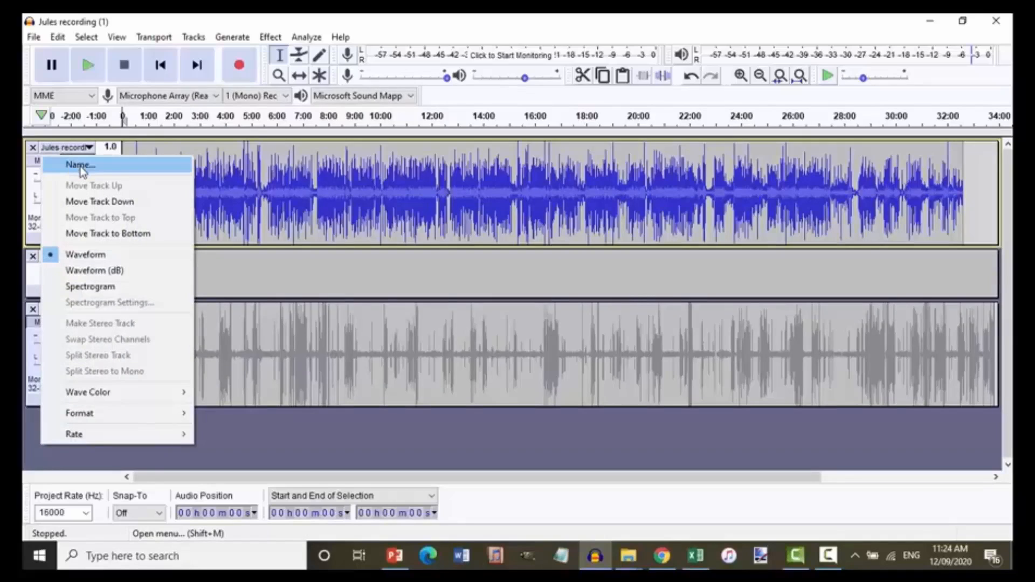
{"action": "left_click", "coordinate": [79, 165]}
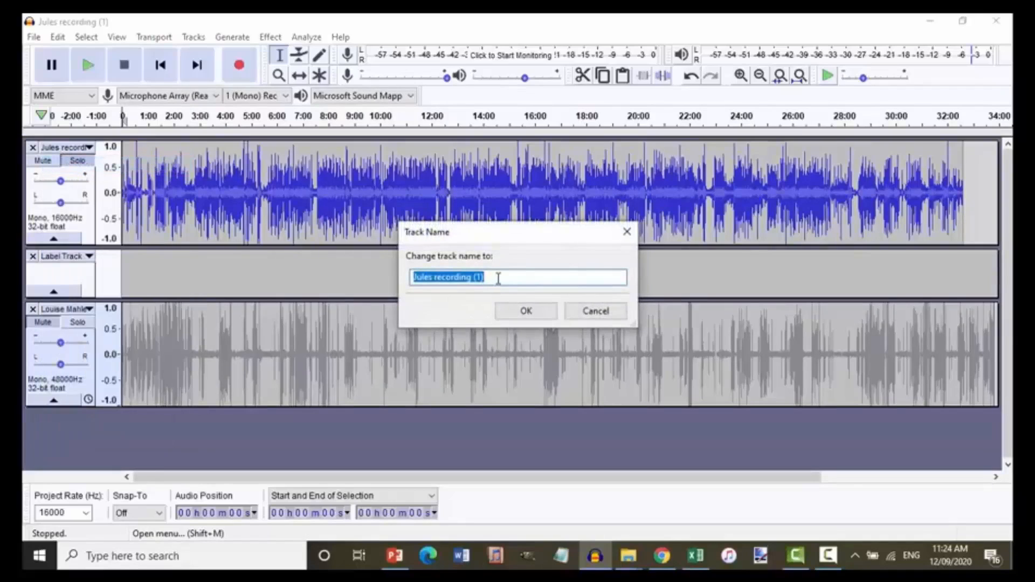
{"action": "type", "text": "Louise"}
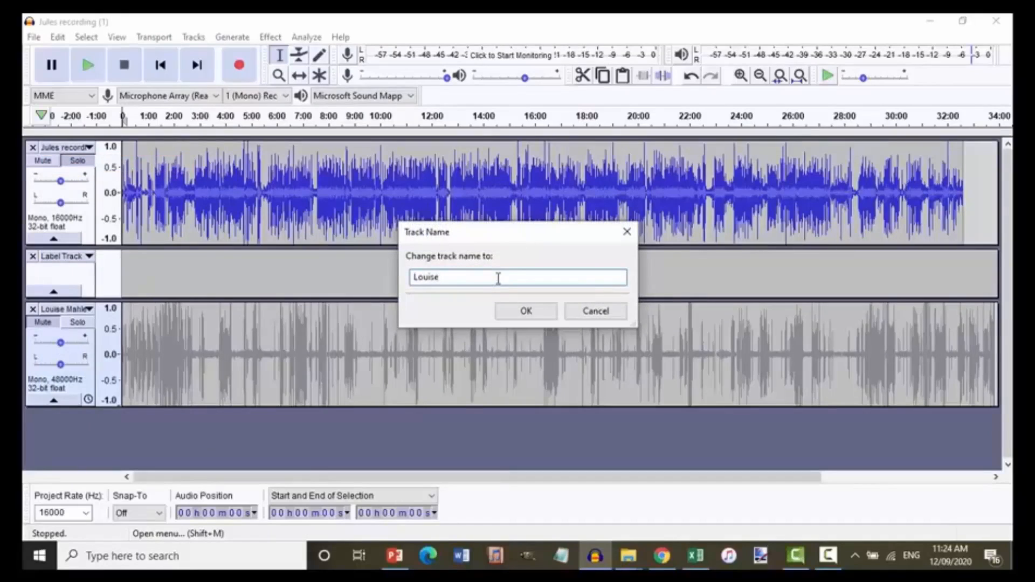
{"action": "left_click", "coordinate": [527, 313]}
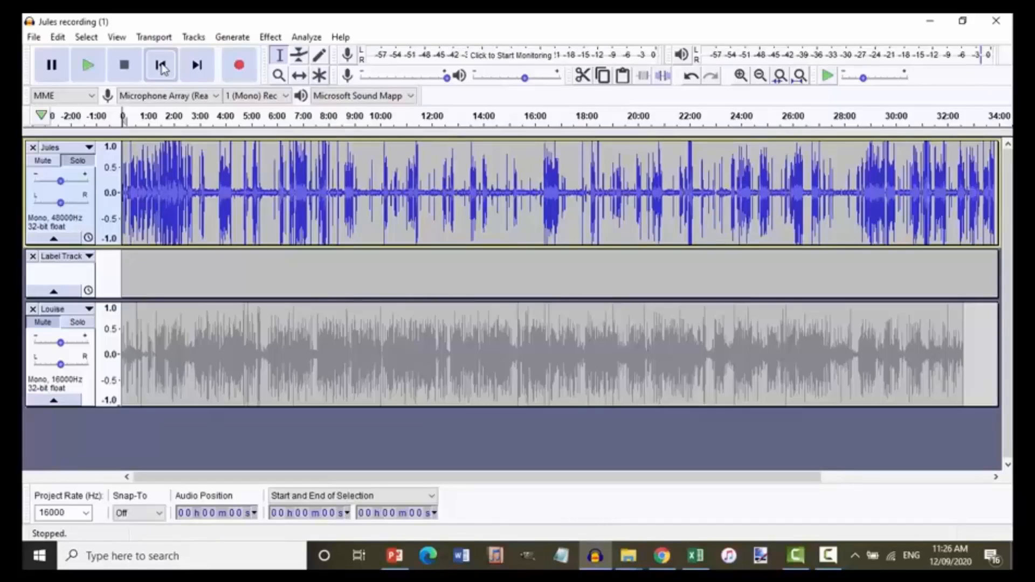
Zoom the timeline in to about the first 16 seconds and unmute the upper audio track.
{"action": "key", "text": "ctrl"}
{"action": "key", "text": "ctrl+1"}
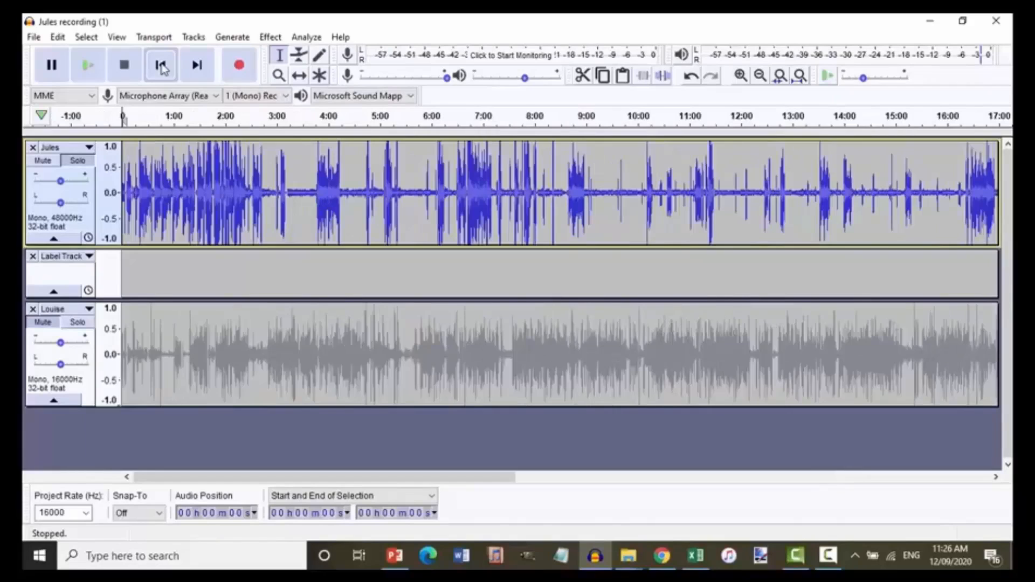
{"action": "key", "text": "ctrl+1"}
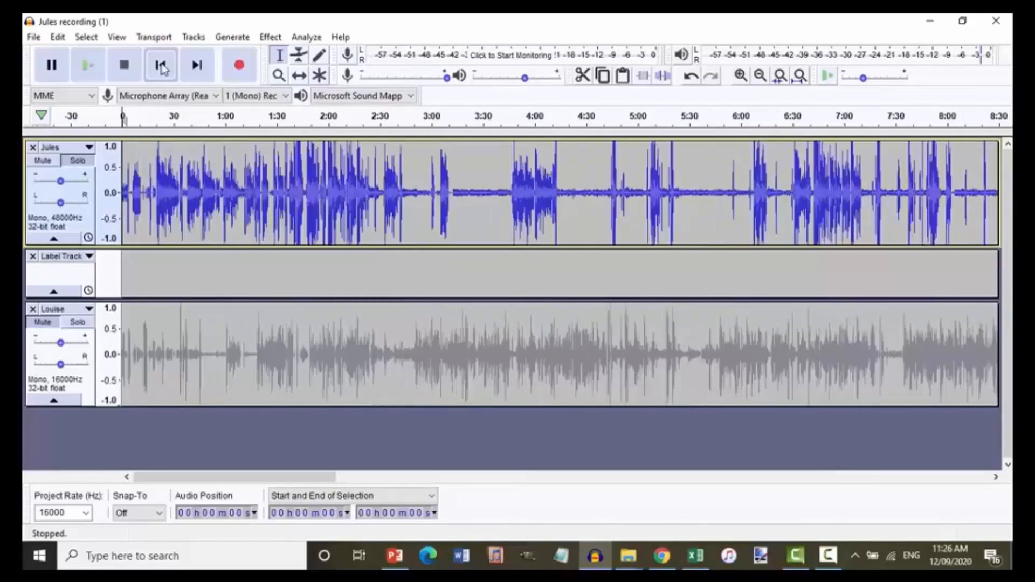
{"action": "key", "text": "ctrl+1"}
{"action": "key", "text": "ctrl+1"}
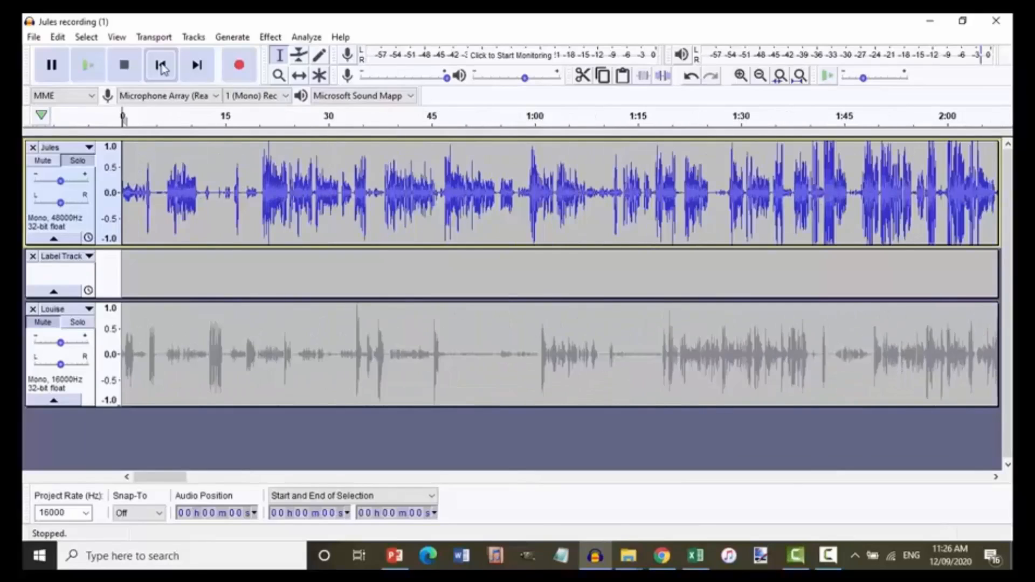
{"action": "key", "text": "ctrl+1"}
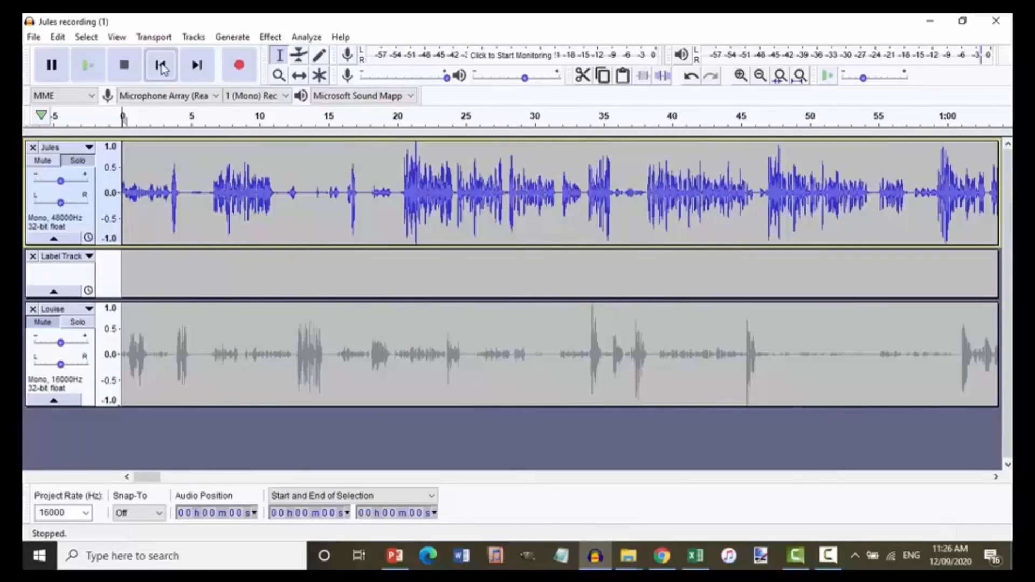
{"action": "key", "text": "ctrl+1"}
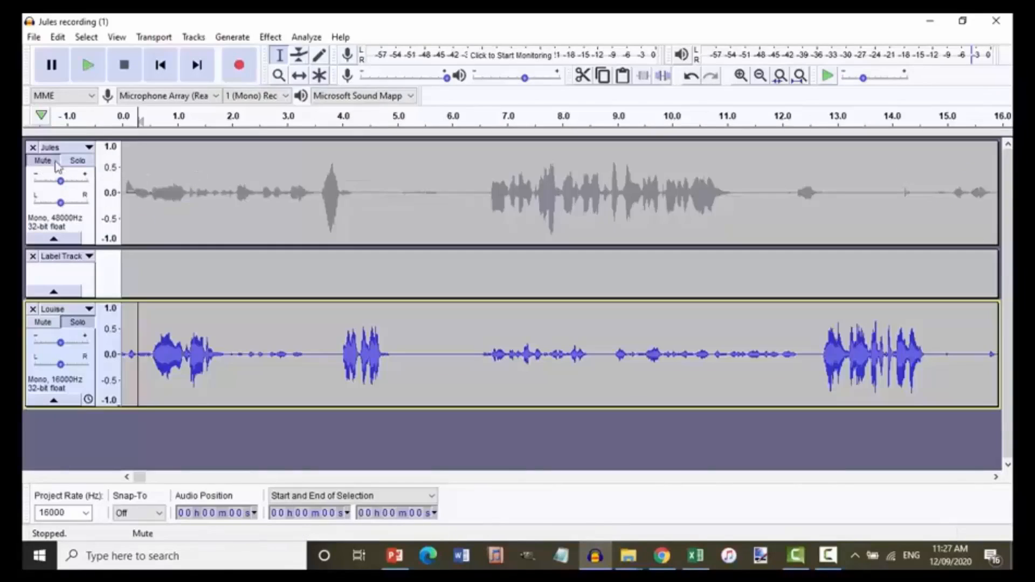
{"action": "left_click", "coordinate": [53, 164]}
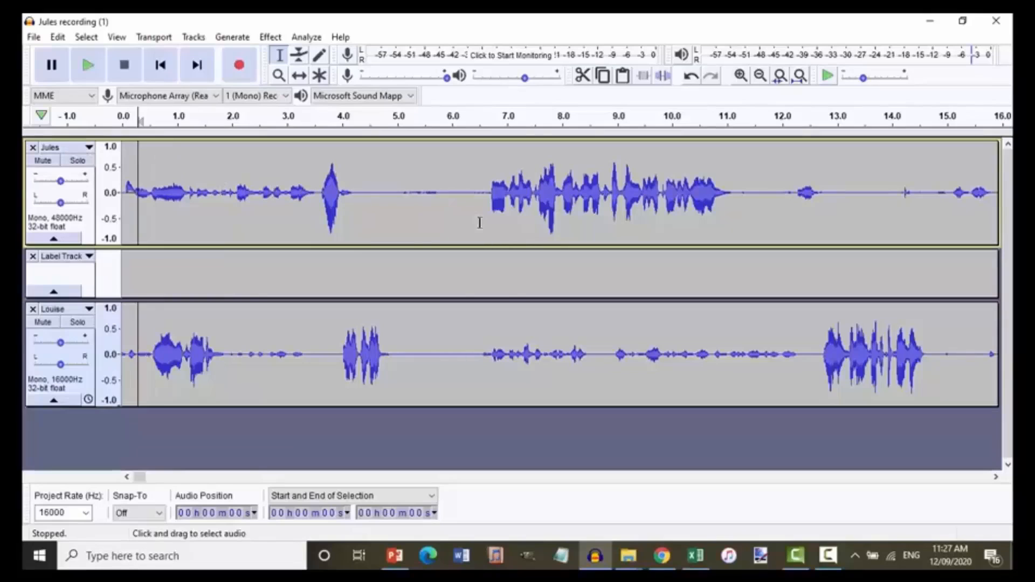
Browse both waveforms up to about 2:07 and examine the spikes in the upper track near 1:57.
{"action": "left_click", "coordinate": [973, 480]}
{"action": "left_click", "coordinate": [971, 477]}
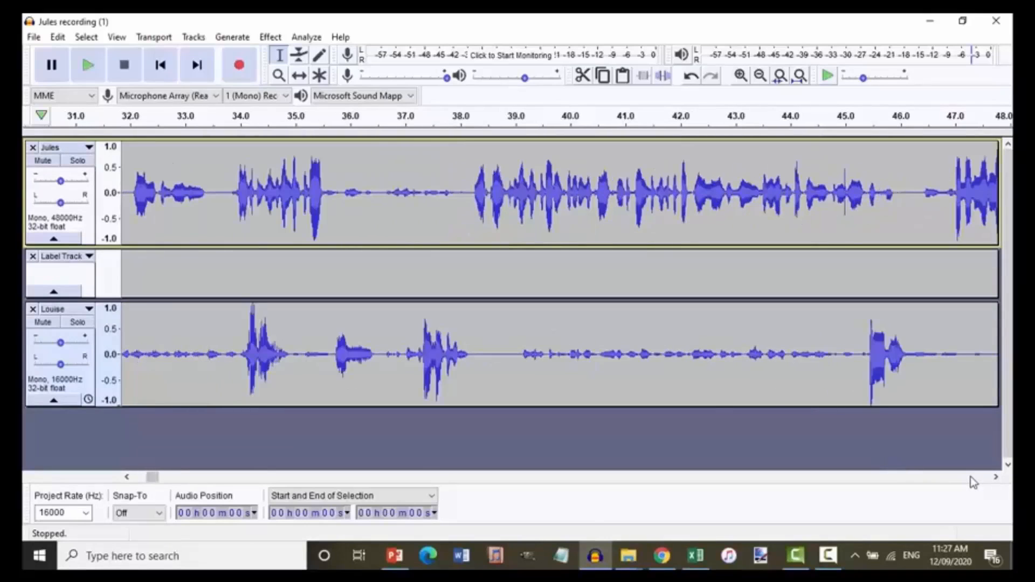
{"action": "left_click", "coordinate": [971, 477]}
{"action": "left_click", "coordinate": [971, 477]}
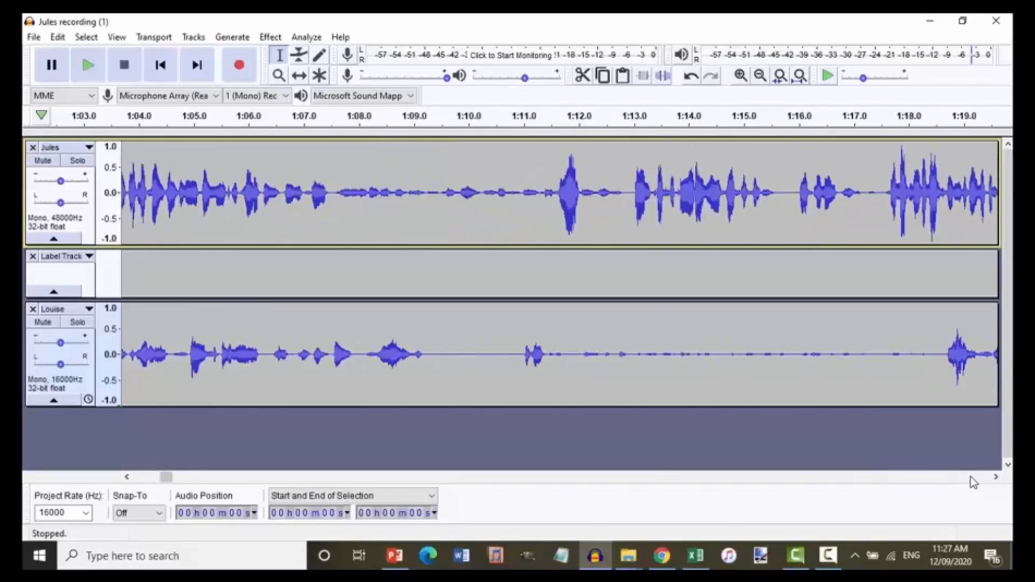
{"action": "left_click", "coordinate": [971, 476]}
{"action": "left_click", "coordinate": [971, 476]}
{"action": "left_click", "coordinate": [972, 476]}
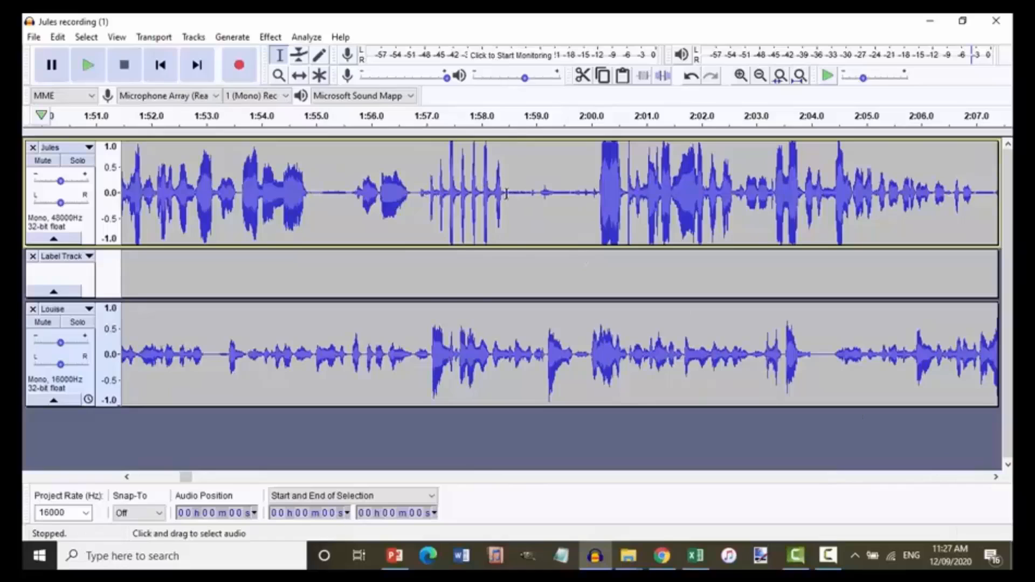
{"action": "left_click_drag", "start_coordinate": [505, 193], "coordinate": [411, 181]}
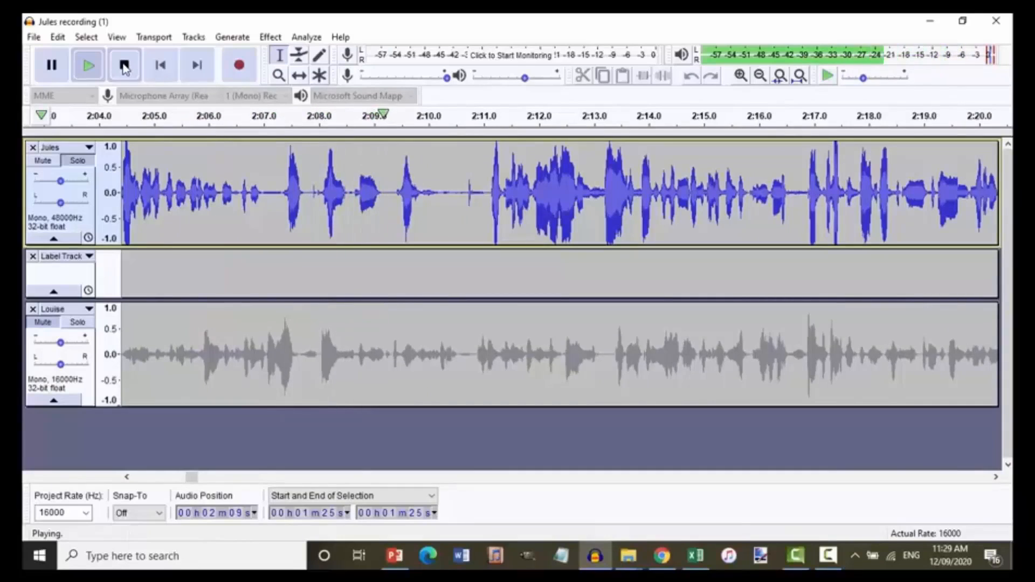
Stop playback and listen to the upper track again from about 2:07.
{"action": "left_click", "coordinate": [124, 65]}
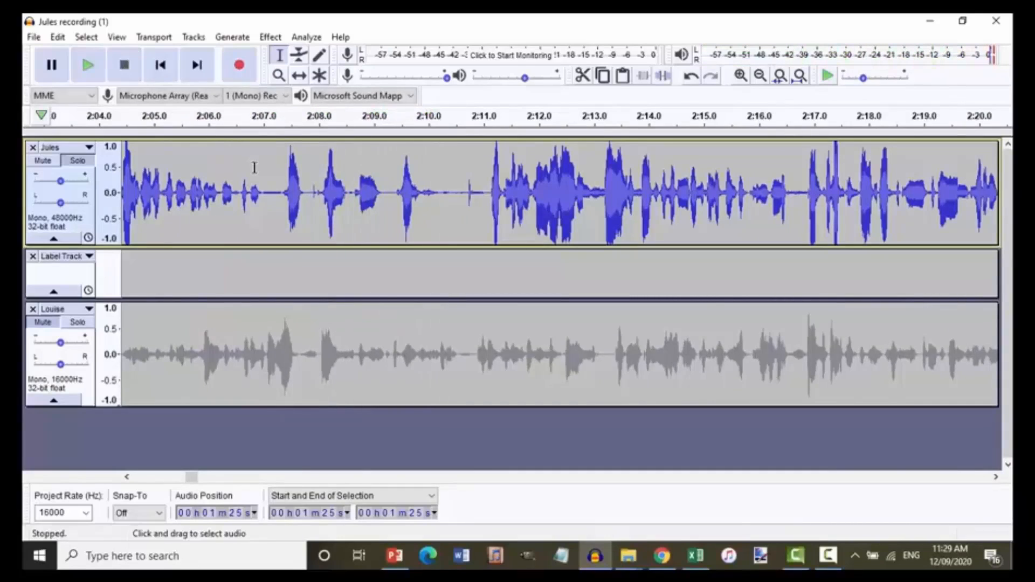
{"action": "left_click", "coordinate": [262, 195]}
{"action": "key", "text": "space"}
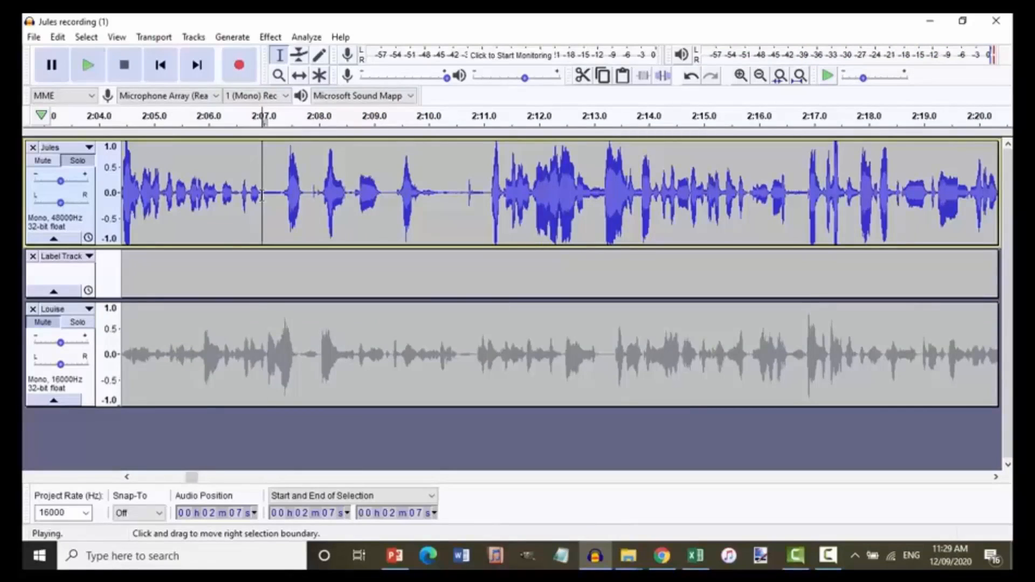
{"action": "key", "text": "space"}
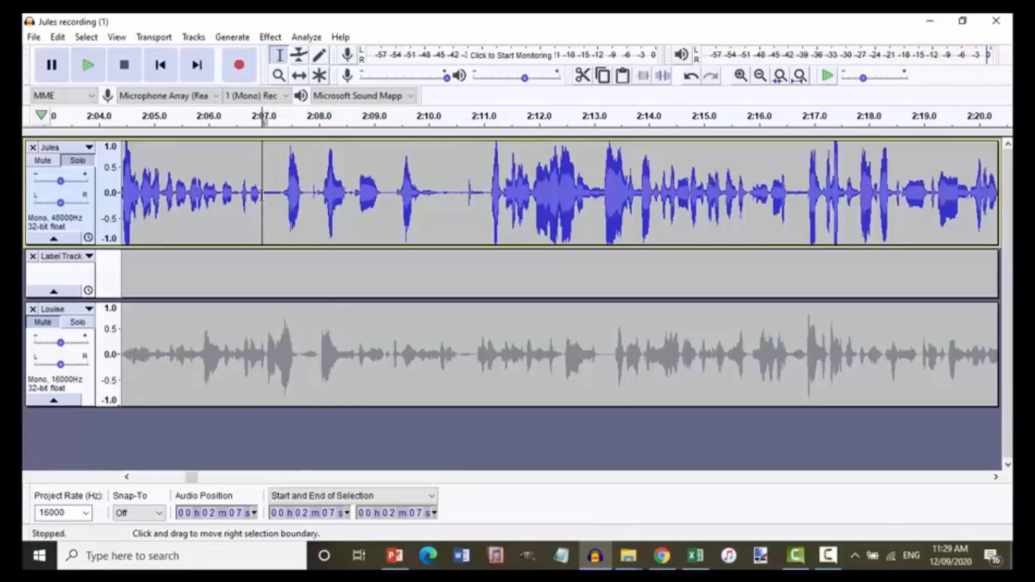
Add a label reading 321 at about 2:08 on the label track below the upper audio track.
{"action": "left_click", "coordinate": [317, 191]}
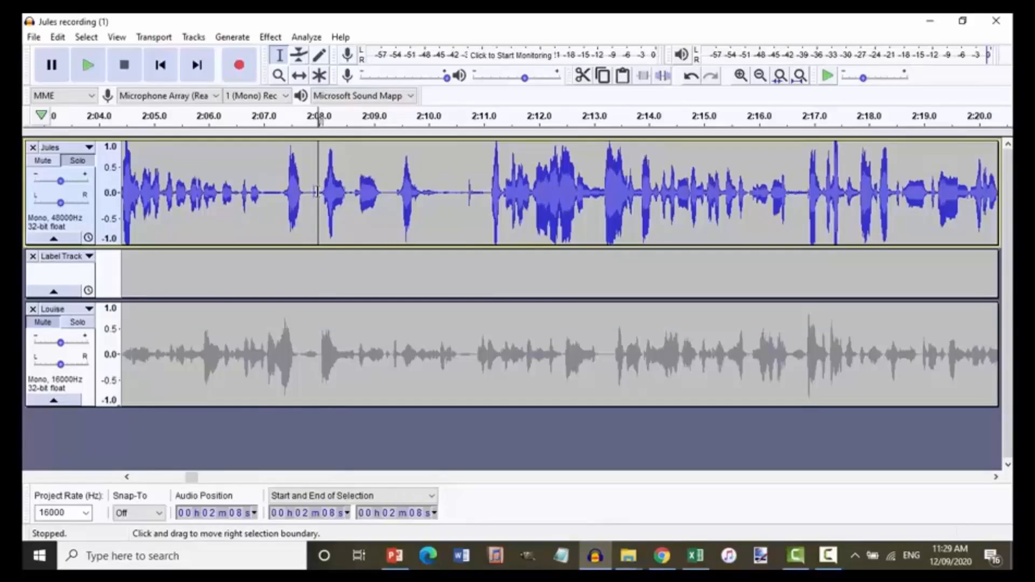
{"action": "key", "text": "space"}
{"action": "key", "text": "ctrl+b"}
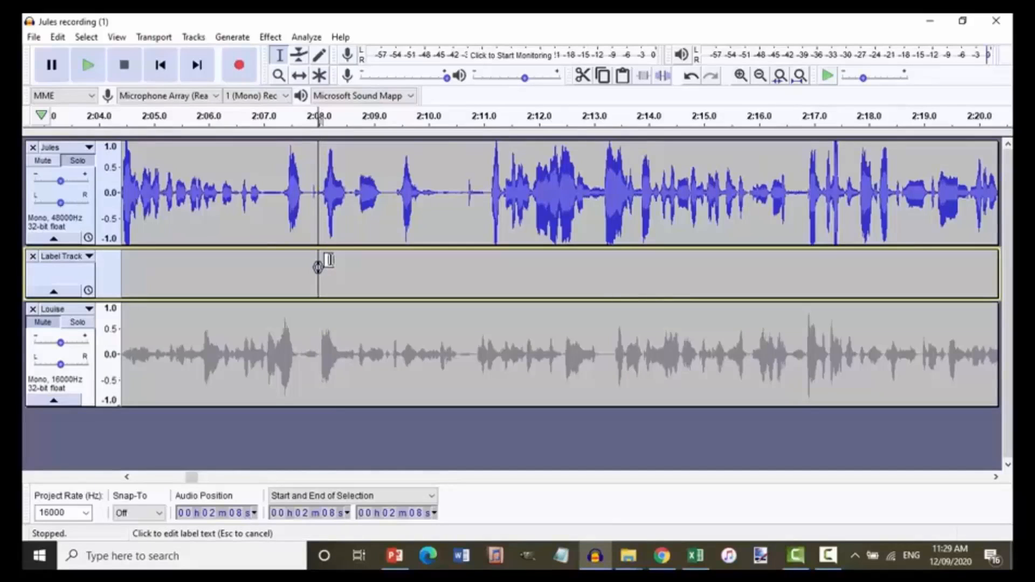
{"action": "type", "text": "321"}
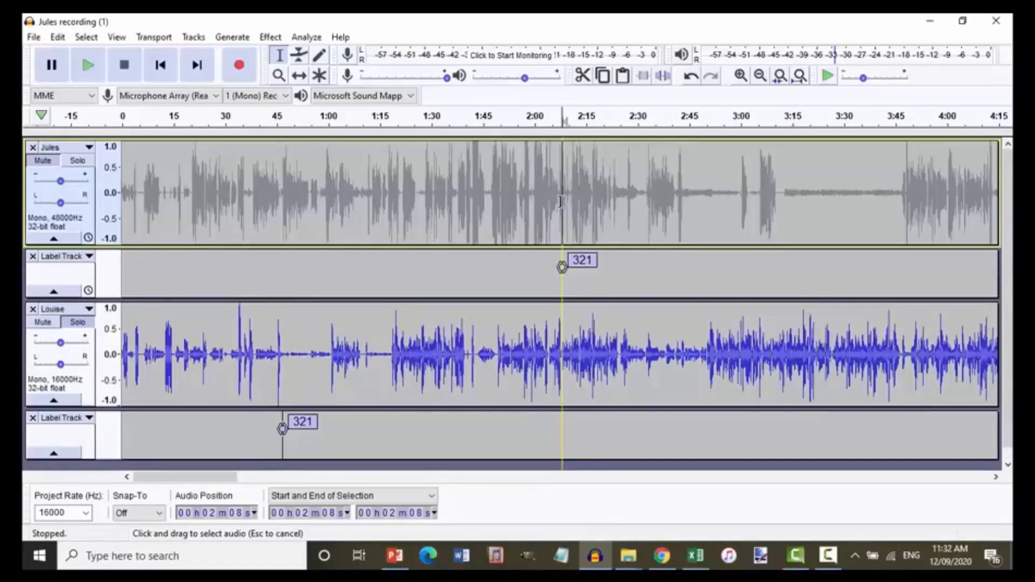
Shift the upper audio track earlier so that its 321 label lines up with the 321 label on the lower label track.
{"action": "left_click_drag", "start_coordinate": [561, 201], "coordinate": [283, 173]}
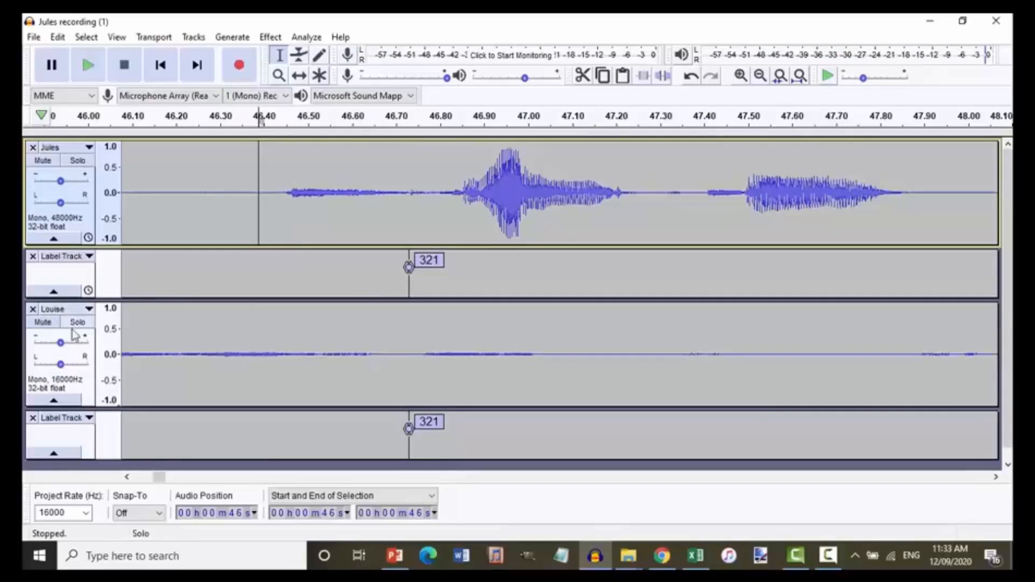
Try raising the lower audio track's gain to about +25 dB and play from just before the 321 labels.
{"action": "left_click_drag", "start_coordinate": [60, 343], "coordinate": [94, 352]}
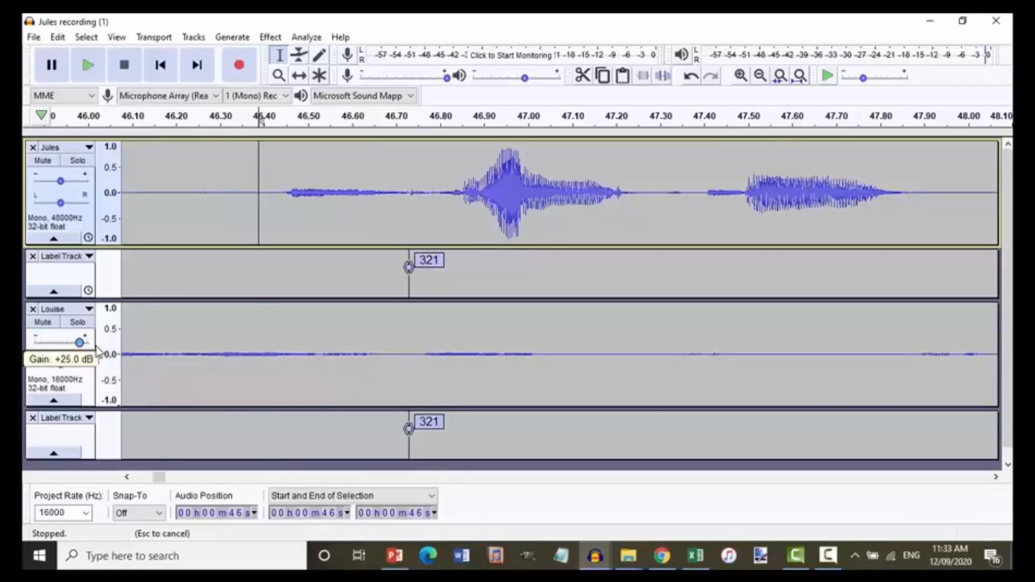
{"action": "left_click", "coordinate": [174, 200]}
{"action": "key", "text": "space"}
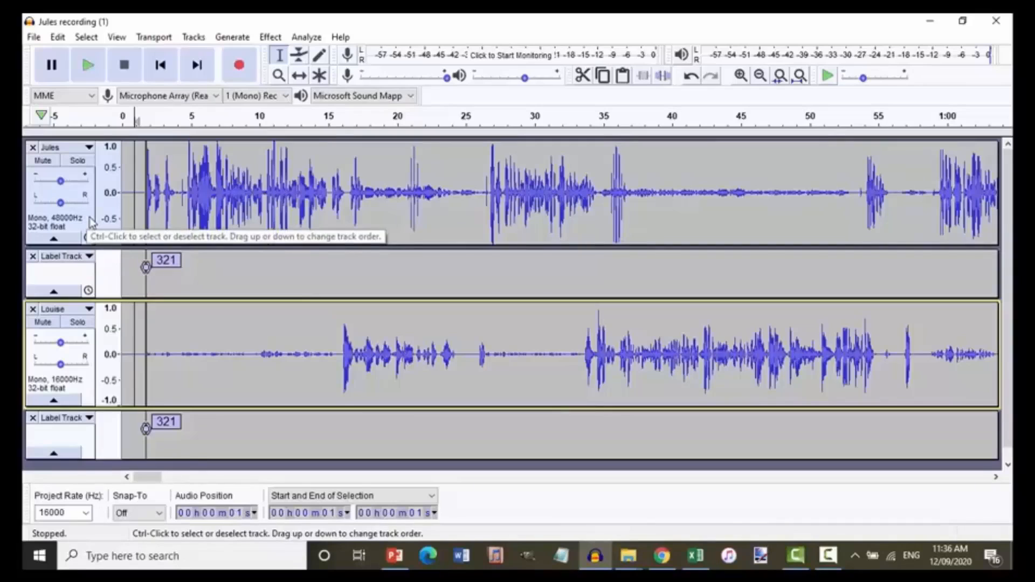
Select both audio tracks and apply a Soft Limit limiter at -4 dB with 10 ms hold, 0 dB input gain and no make-up gain.
{"action": "left_click", "coordinate": [91, 222]}
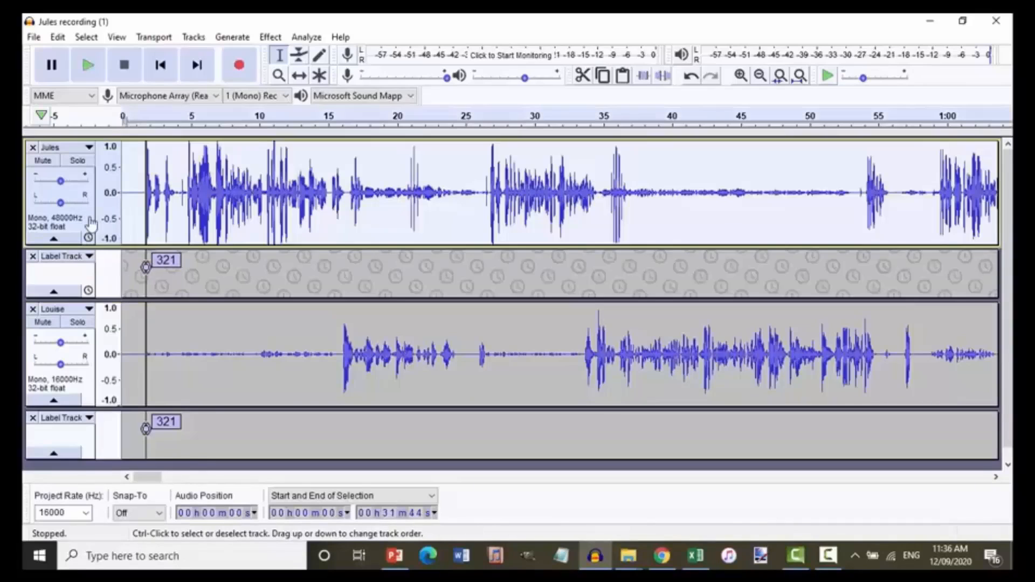
{"action": "left_click", "coordinate": [96, 390]}
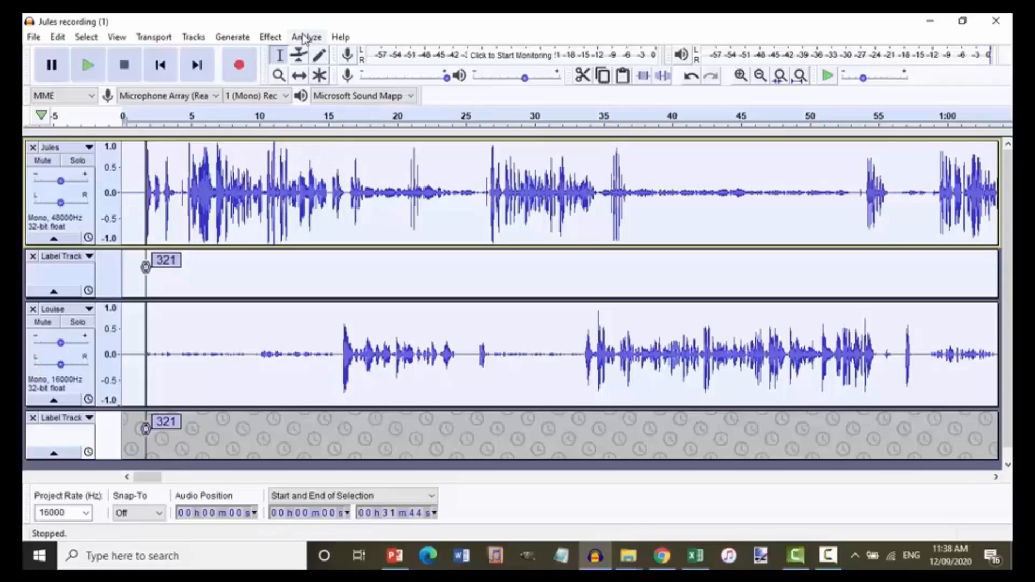
{"action": "left_click", "coordinate": [270, 38]}
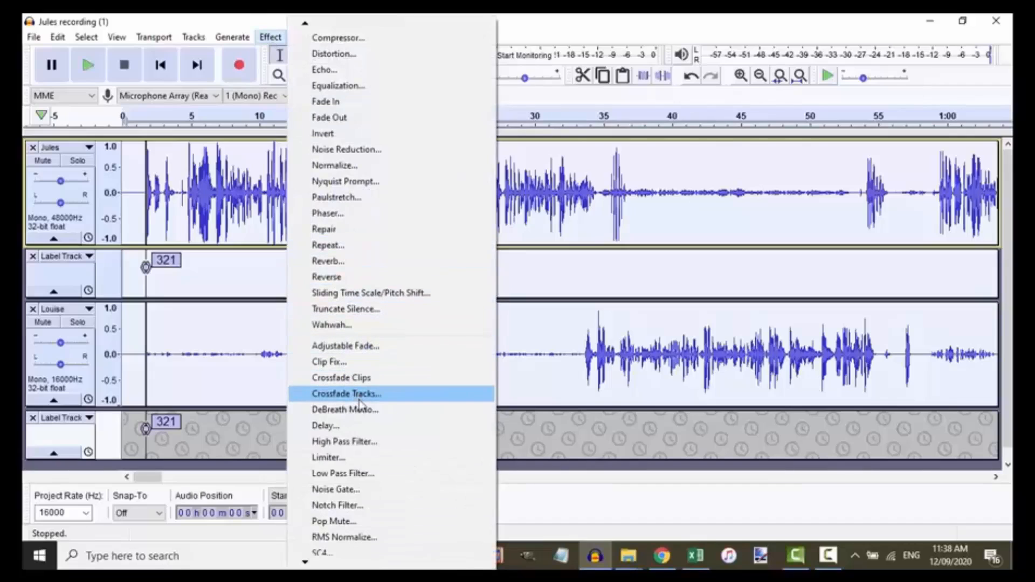
{"action": "key", "text": "Down"}
{"action": "key", "text": "Down"}
{"action": "key", "text": "Down"}
{"action": "key", "text": "Down"}
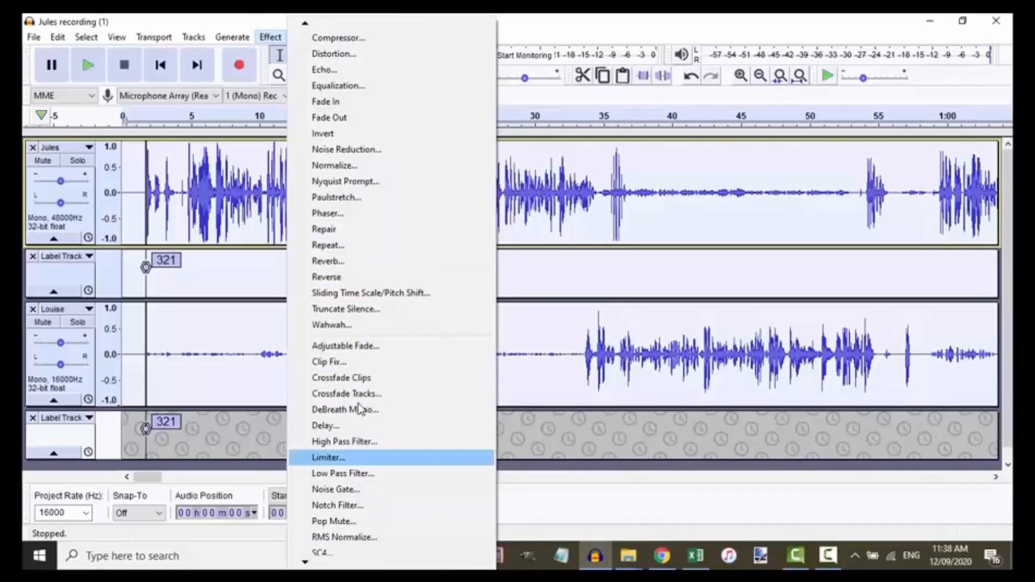
{"action": "left_click", "coordinate": [345, 458]}
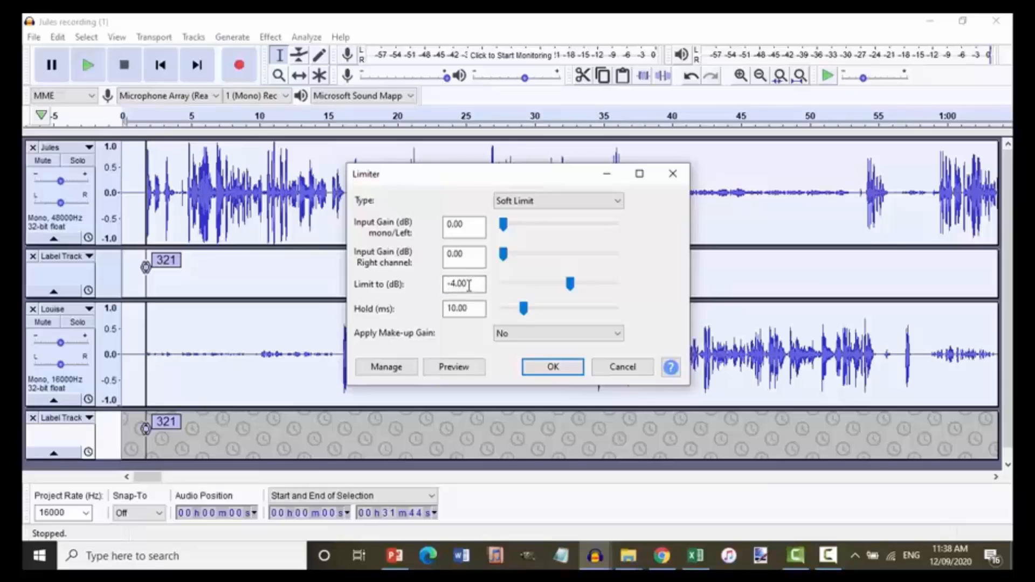
{"action": "left_click", "coordinate": [555, 368]}
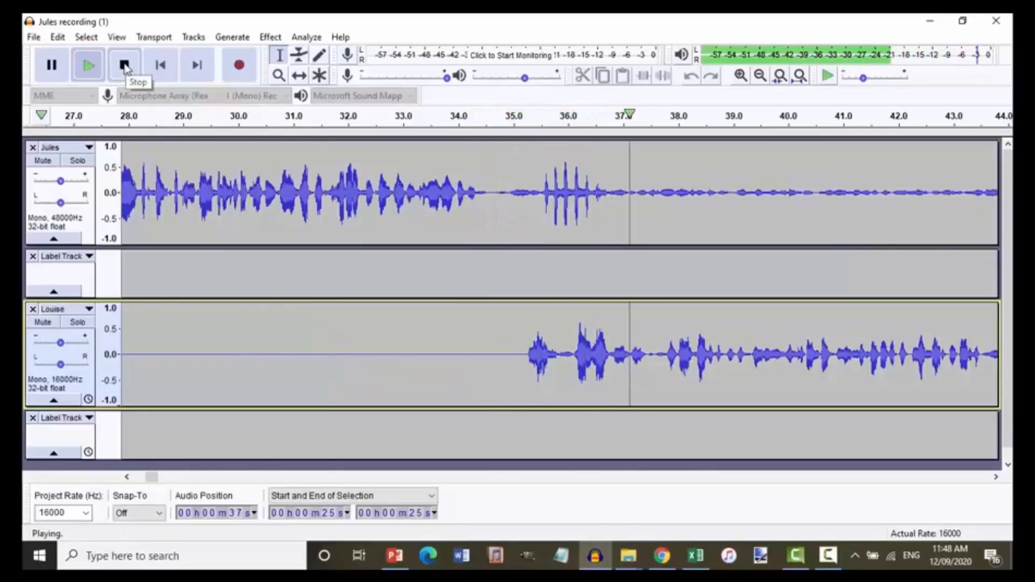
Stop the playback and listen to both tracks together from about 33 seconds to just past 36 seconds.
{"action": "left_click", "coordinate": [124, 65]}
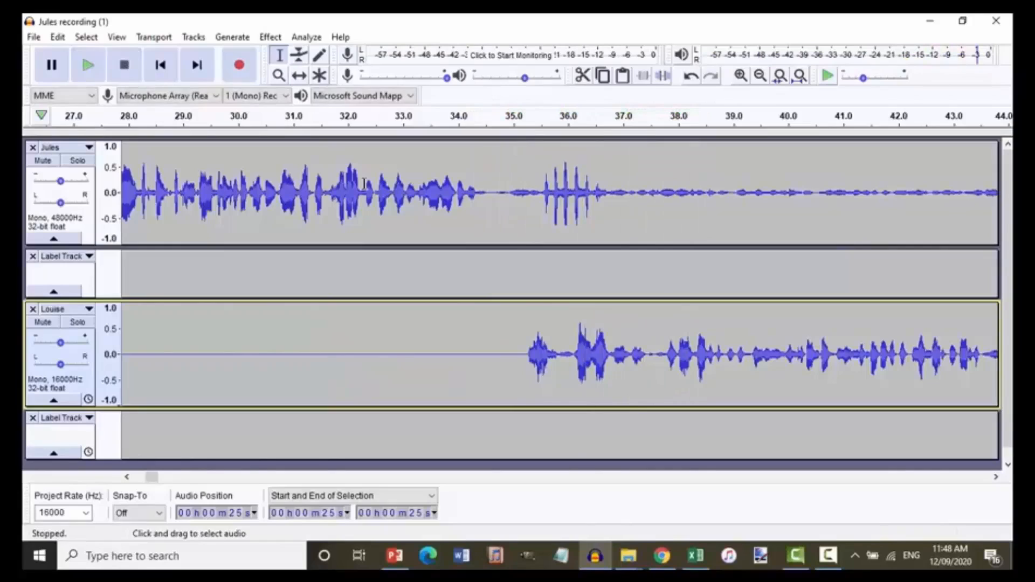
{"action": "left_click", "coordinate": [413, 206]}
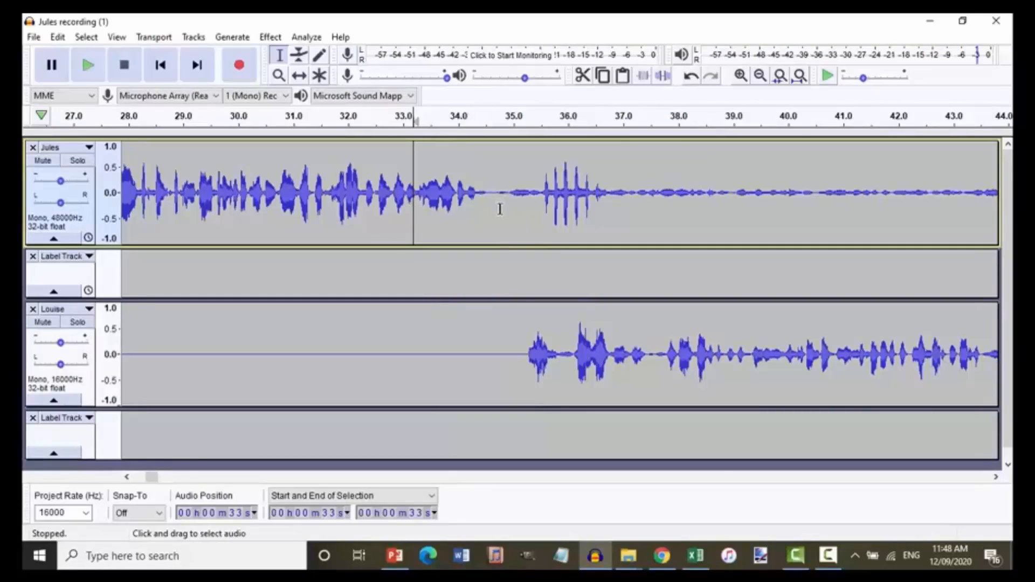
{"action": "key", "text": "space"}
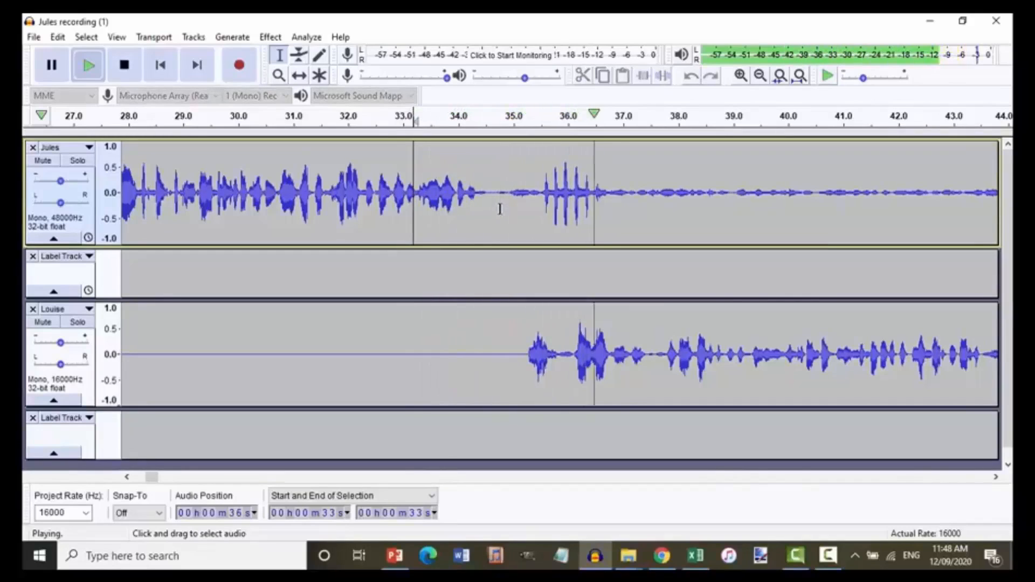
{"action": "key", "text": "space"}
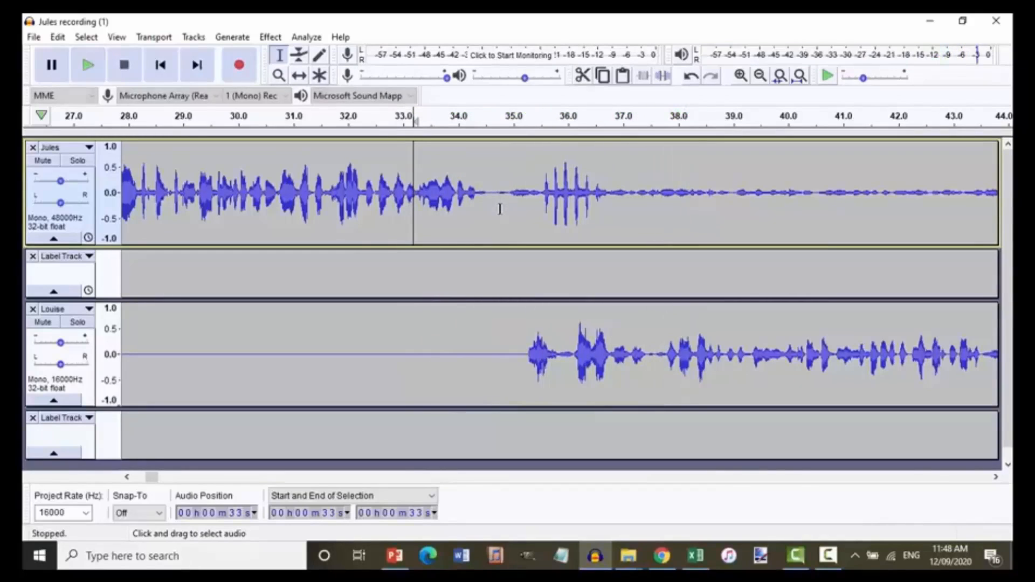
Solo the lower audio track and play it from about 34 seconds.
{"action": "left_click", "coordinate": [476, 354]}
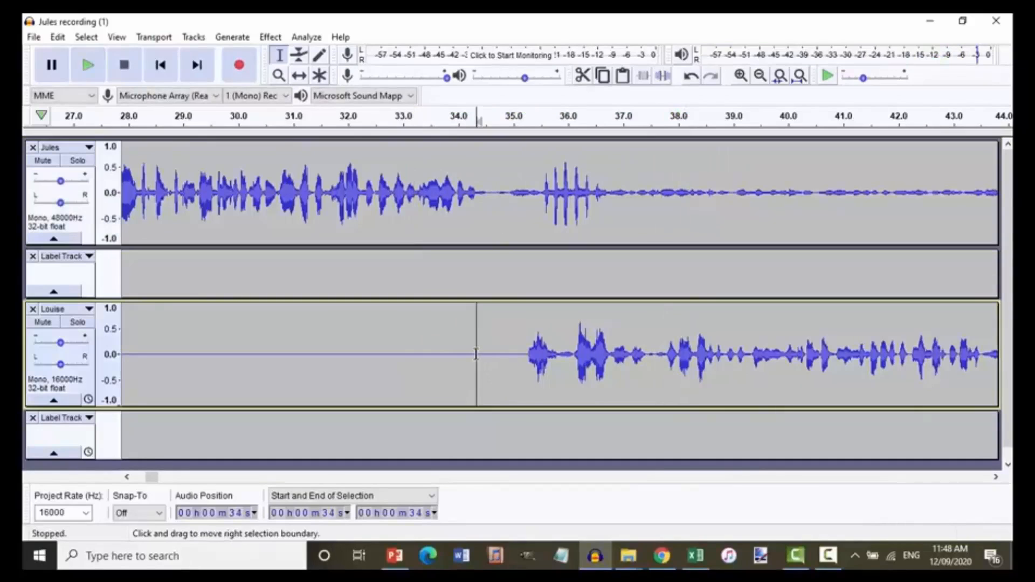
{"action": "left_click", "coordinate": [79, 324]}
{"action": "left_click", "coordinate": [469, 355]}
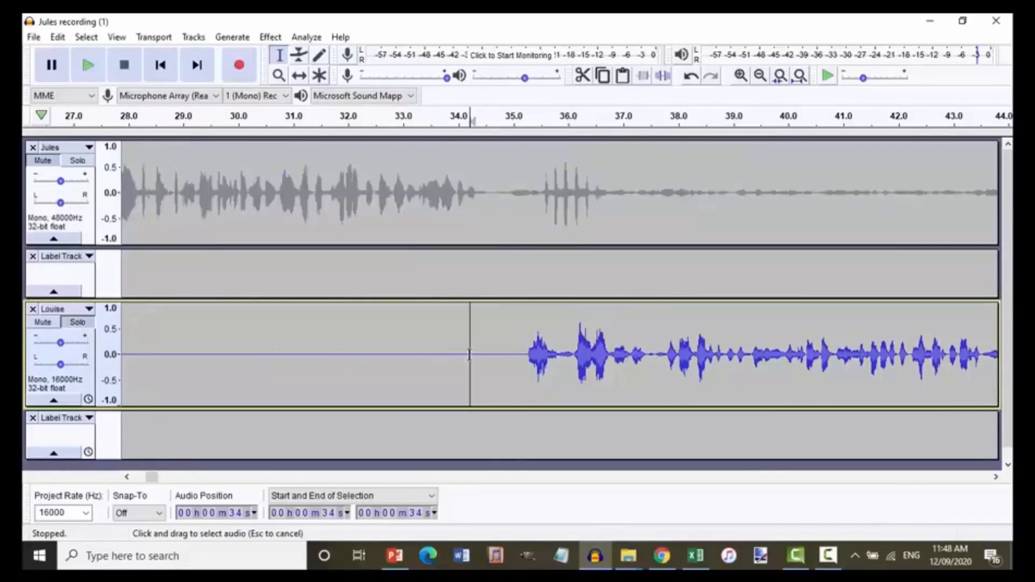
{"action": "key", "text": "space"}
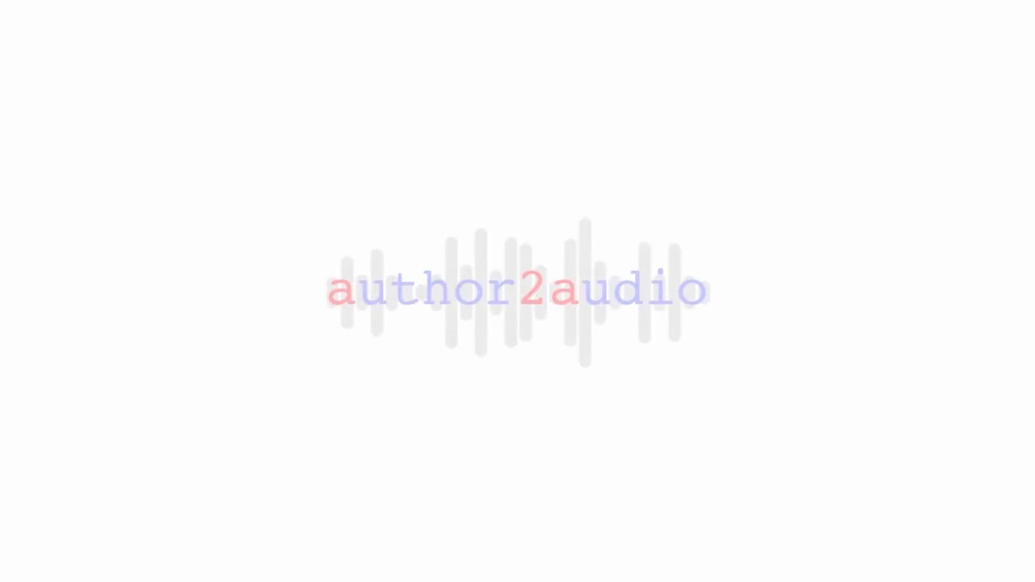